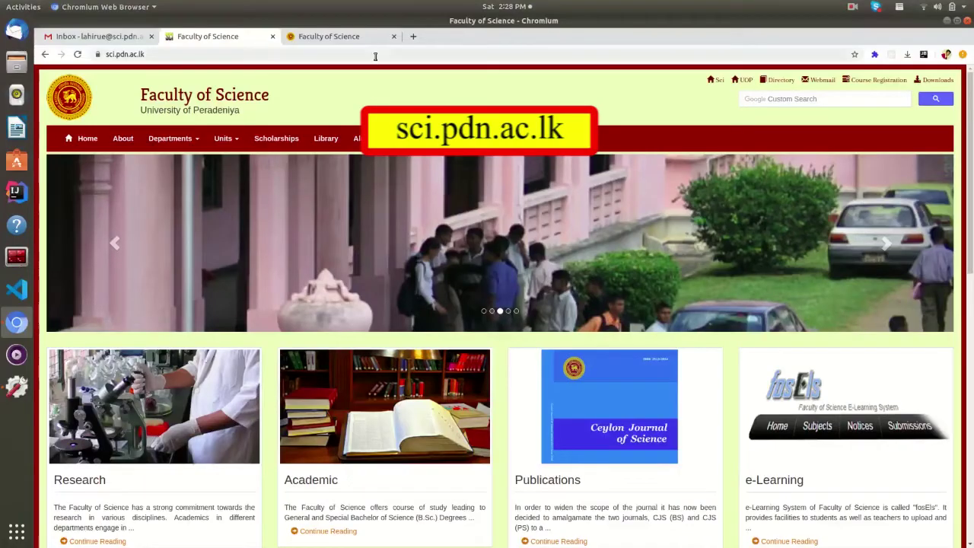
Point out the sci.pdn.ac.lk address of the Faculty of Science homepage.
{"action": "left_click", "coordinate": [375, 56]}
Highlight the site address, then go to List of Services under Online Services.
{"action": "left_click", "coordinate": [178, 52]}
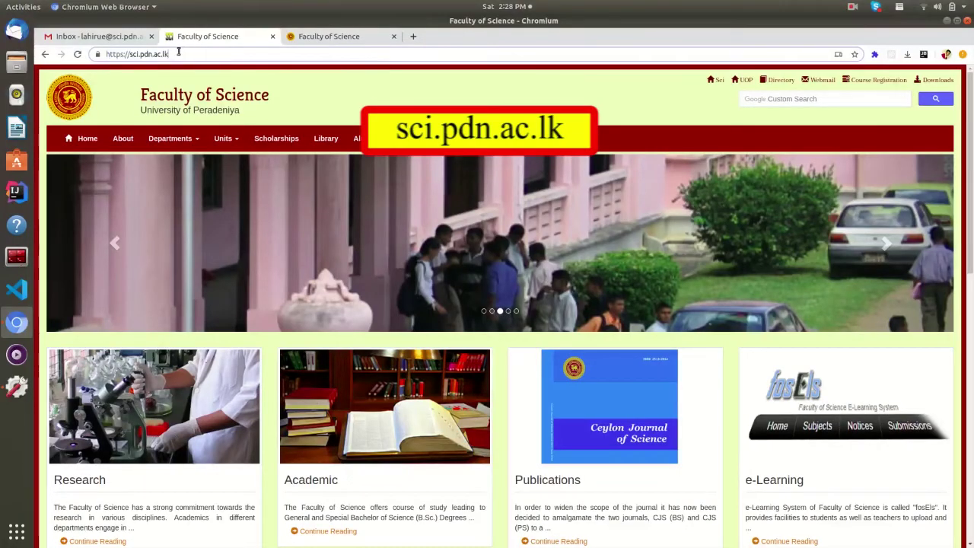
{"action": "left_click_drag", "start_coordinate": [178, 52], "coordinate": [105, 53]}
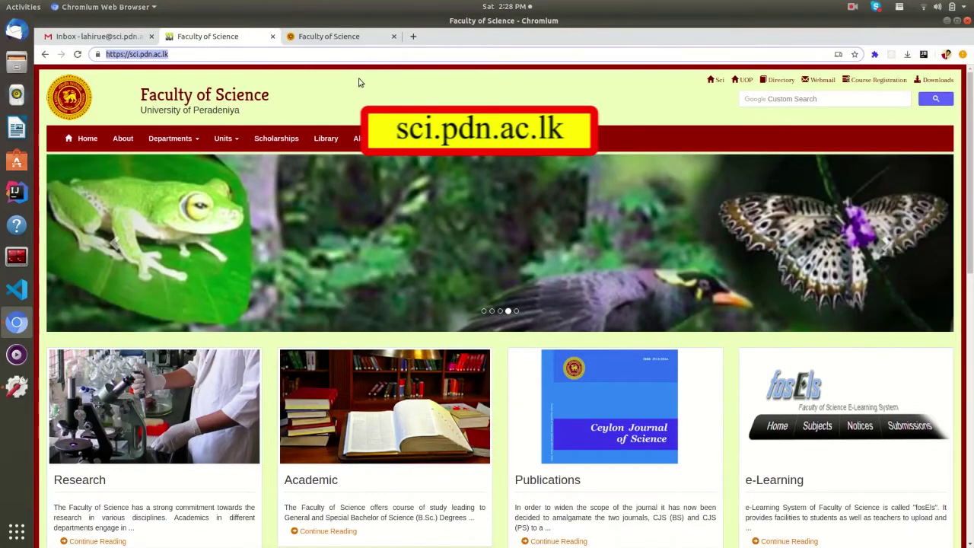
{"action": "left_click", "coordinate": [493, 144]}
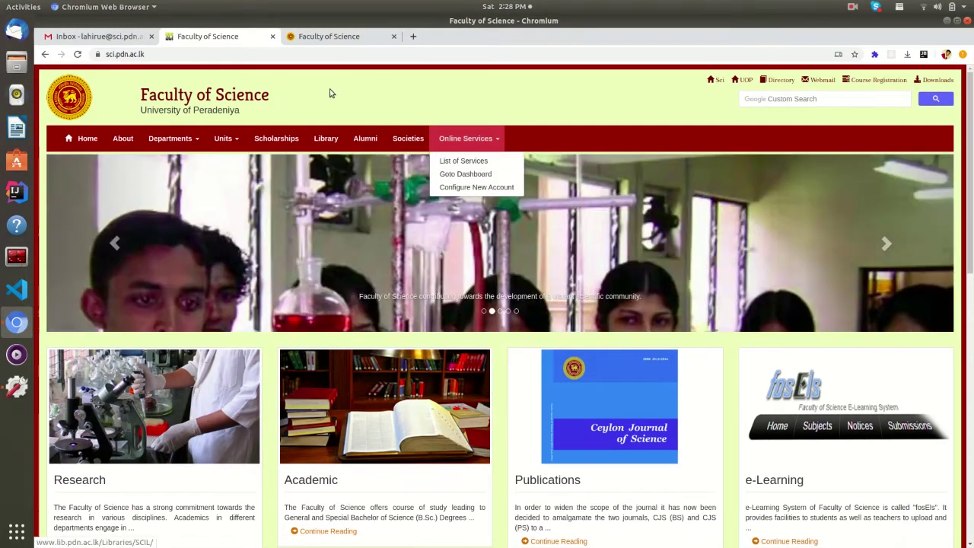
{"action": "left_click", "coordinate": [457, 162]}
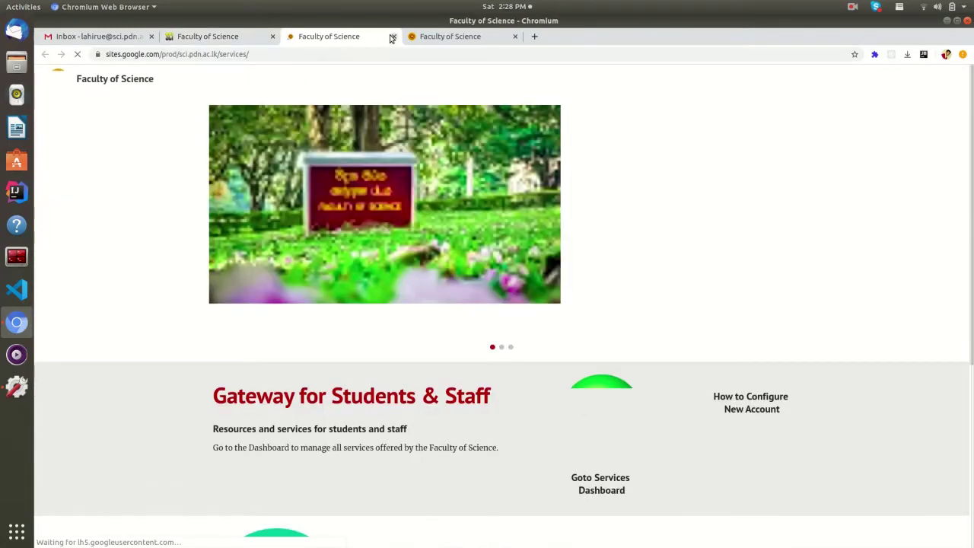
Close the duplicate Loading tab and return to the services page.
{"action": "left_click", "coordinate": [392, 36]}
{"action": "left_click", "coordinate": [347, 37]}
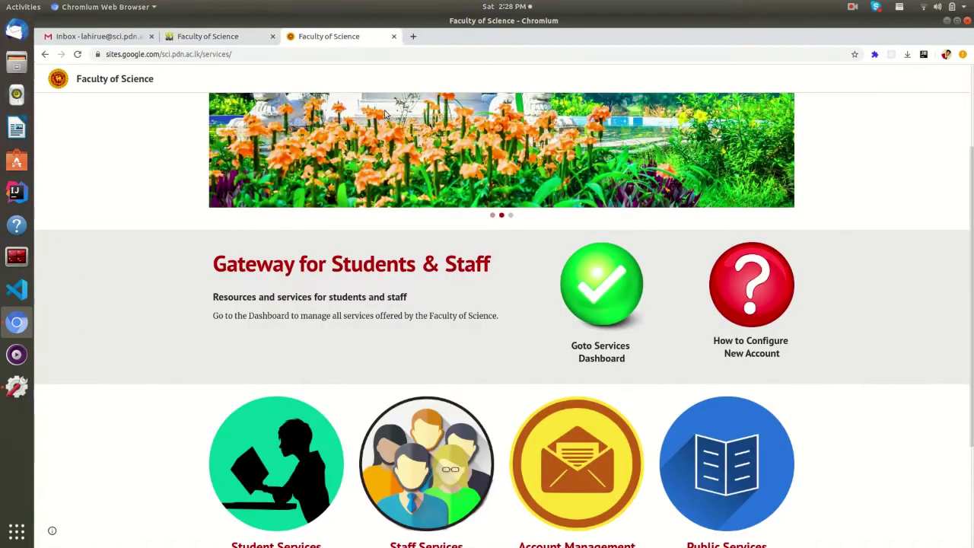
{"action": "scroll", "coordinate": [383, 91], "scroll_direction": "up", "scroll_amount": 3}
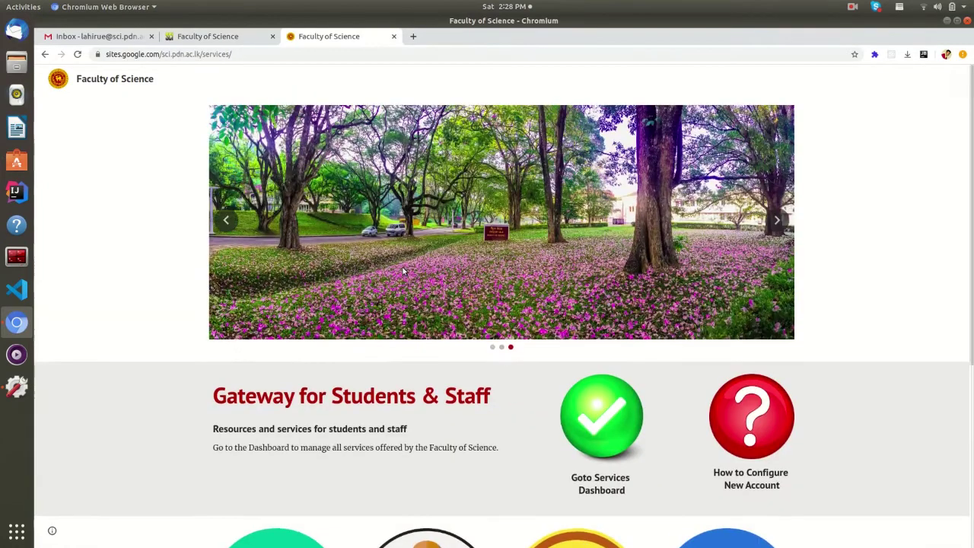
Highlight the services page address, then go to the services dashboard.
{"action": "left_click", "coordinate": [381, 56]}
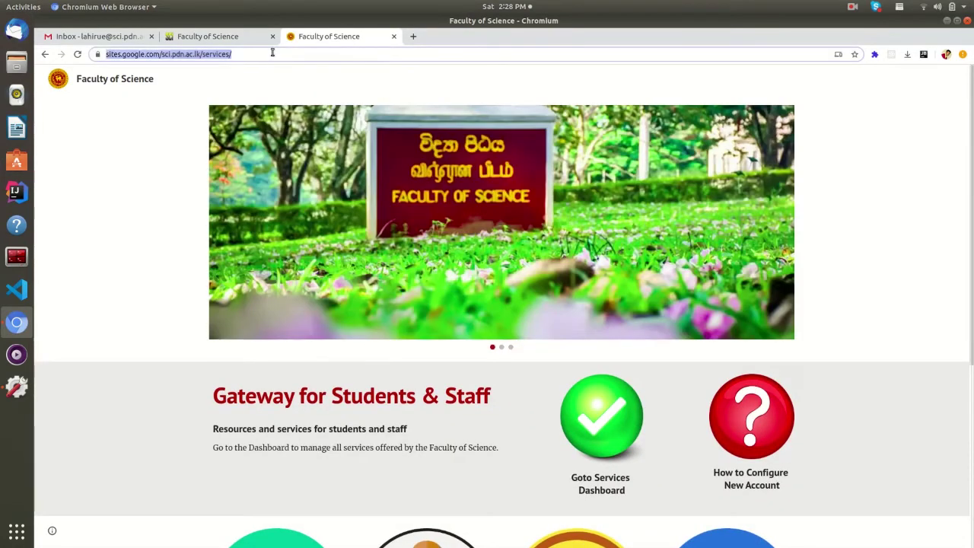
{"action": "left_click_drag", "start_coordinate": [272, 52], "coordinate": [79, 54]}
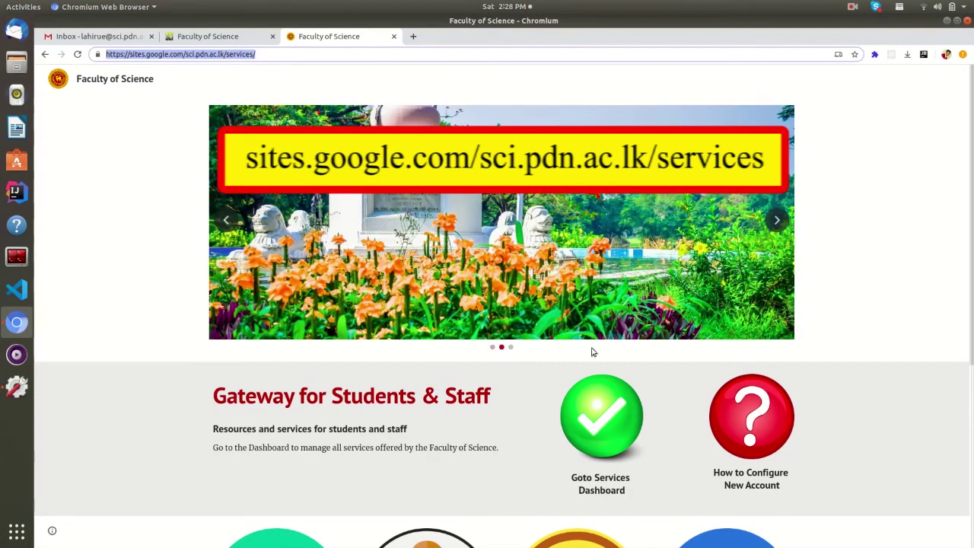
{"action": "left_click", "coordinate": [616, 401]}
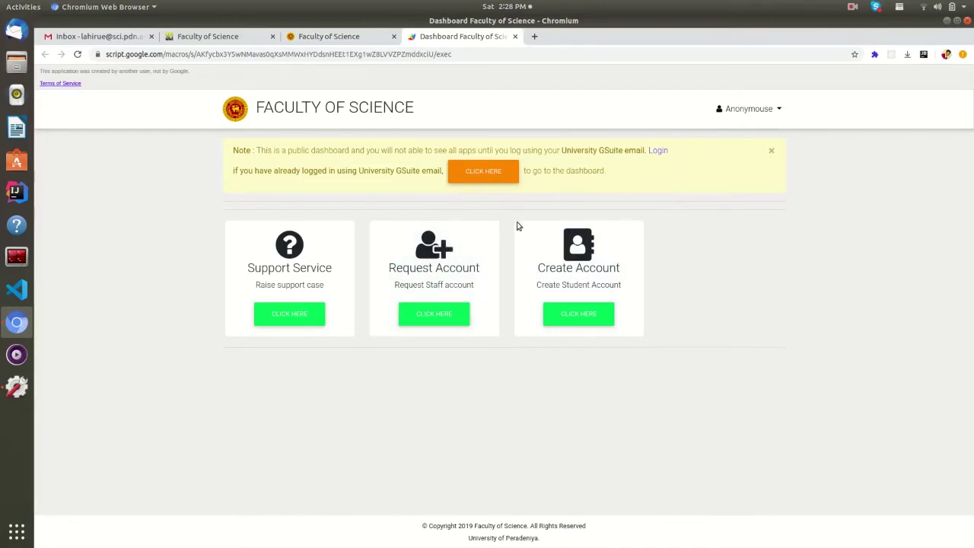
Switch to the signed-in dashboard, check the account menu, and launch the FOS LMS app.
{"action": "left_click", "coordinate": [492, 182]}
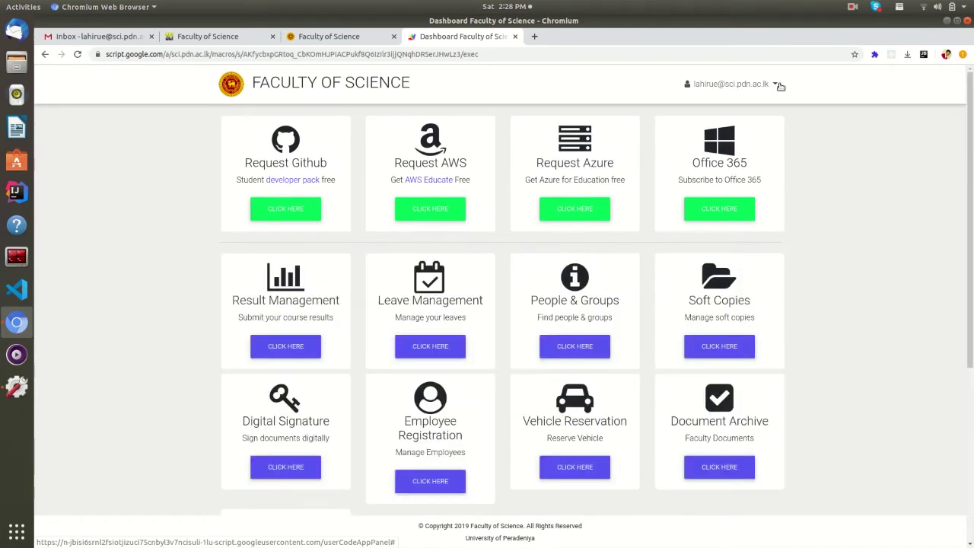
{"action": "left_click", "coordinate": [777, 84]}
{"action": "left_click", "coordinate": [777, 85]}
{"action": "scroll", "coordinate": [776, 190], "scroll_direction": "down", "scroll_amount": 3}
{"action": "scroll", "coordinate": [776, 191], "scroll_direction": "up", "scroll_amount": 2}
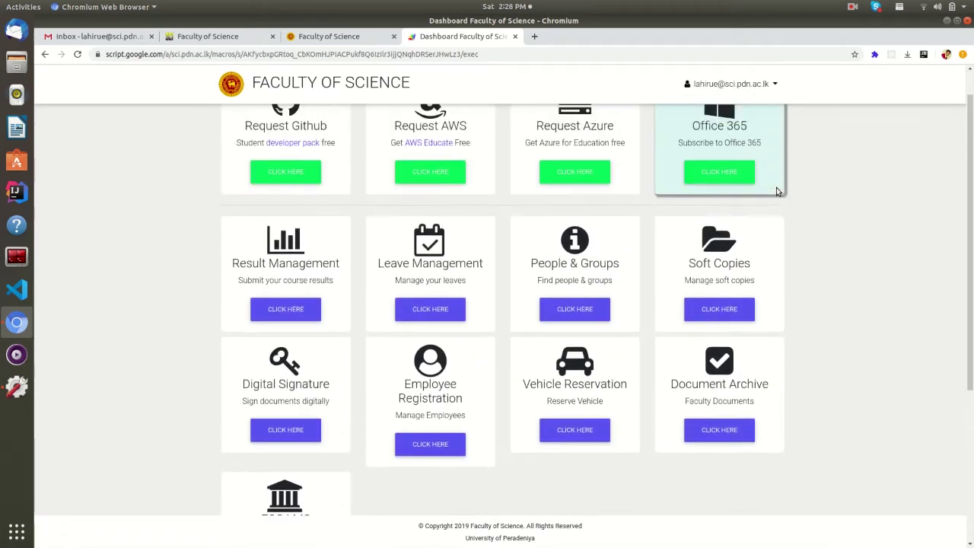
{"action": "scroll", "coordinate": [776, 191], "scroll_direction": "down", "scroll_amount": 5}
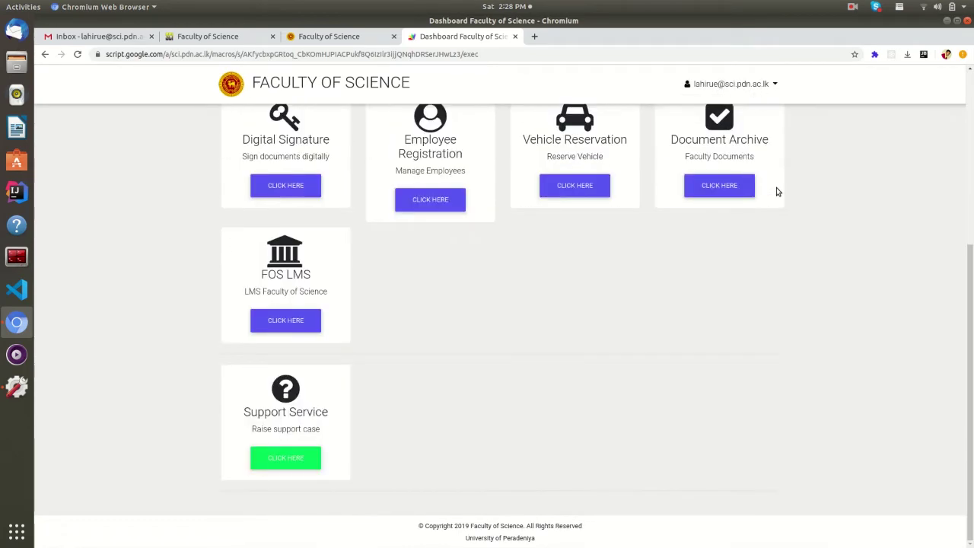
{"action": "left_click", "coordinate": [296, 326]}
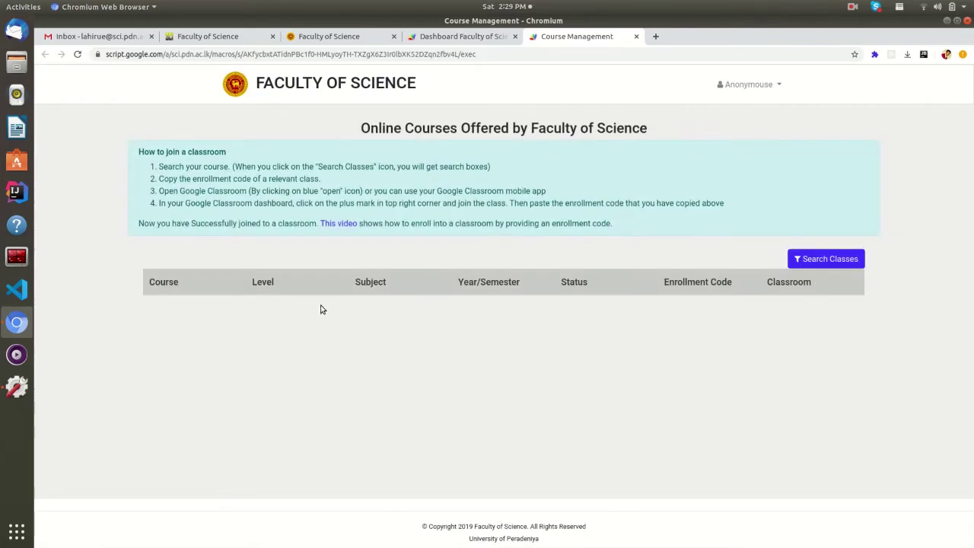
Show the course table's search boxes, try a CS 408 course search, then clear it.
{"action": "scroll", "coordinate": [322, 306], "scroll_direction": "down", "scroll_amount": 1}
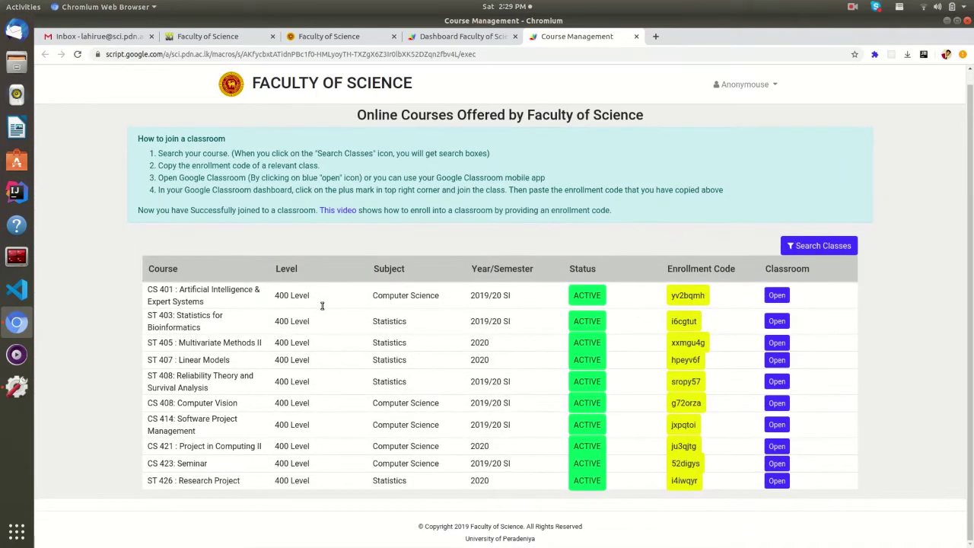
{"action": "scroll", "coordinate": [322, 306], "scroll_direction": "up", "scroll_amount": 1}
{"action": "scroll", "coordinate": [322, 306], "scroll_direction": "down", "scroll_amount": 1}
{"action": "scroll", "coordinate": [322, 306], "scroll_direction": "up", "scroll_amount": 1}
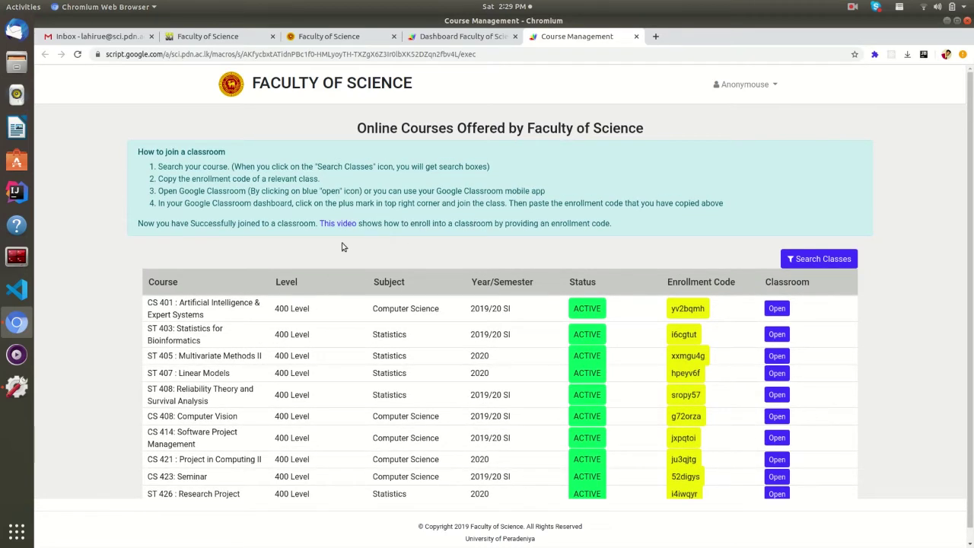
{"action": "left_click", "coordinate": [800, 258]}
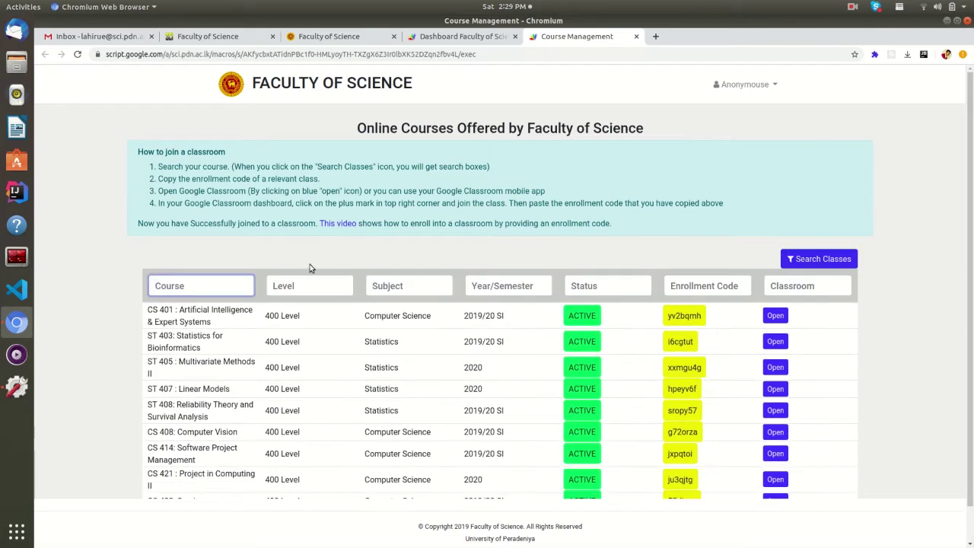
{"action": "type", "text": "CS"}
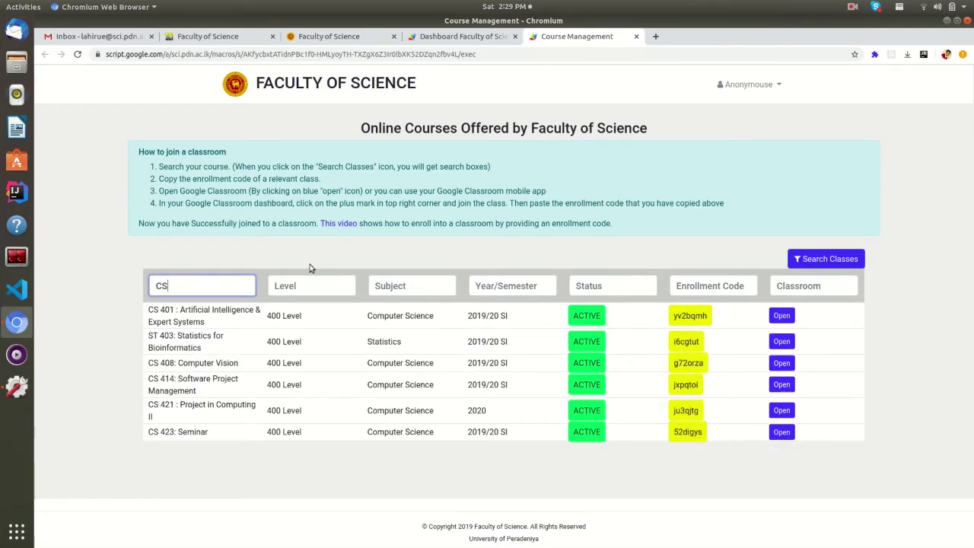
{"action": "type", "text": " 408"}
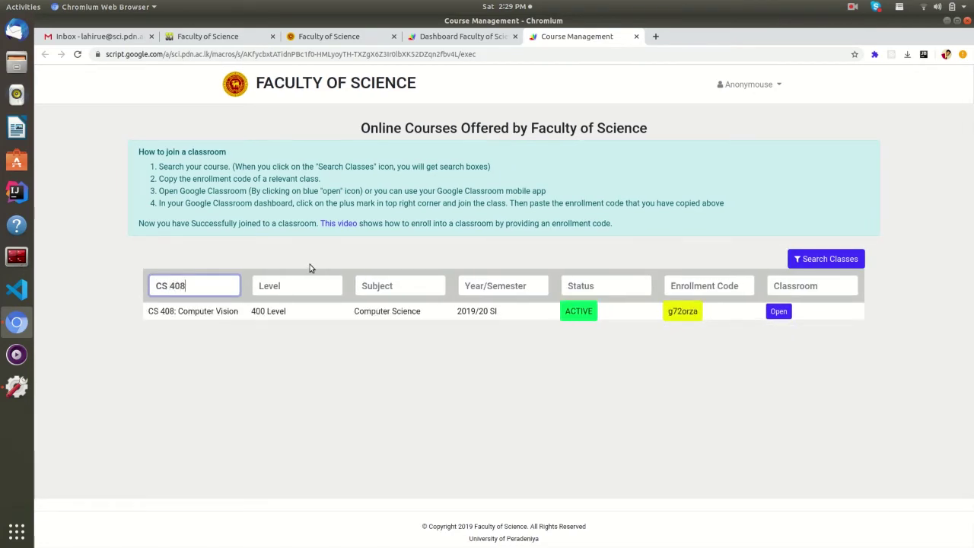
{"action": "left_click_drag", "start_coordinate": [190, 290], "coordinate": [151, 287]}
{"action": "key", "text": "BackSpace"}
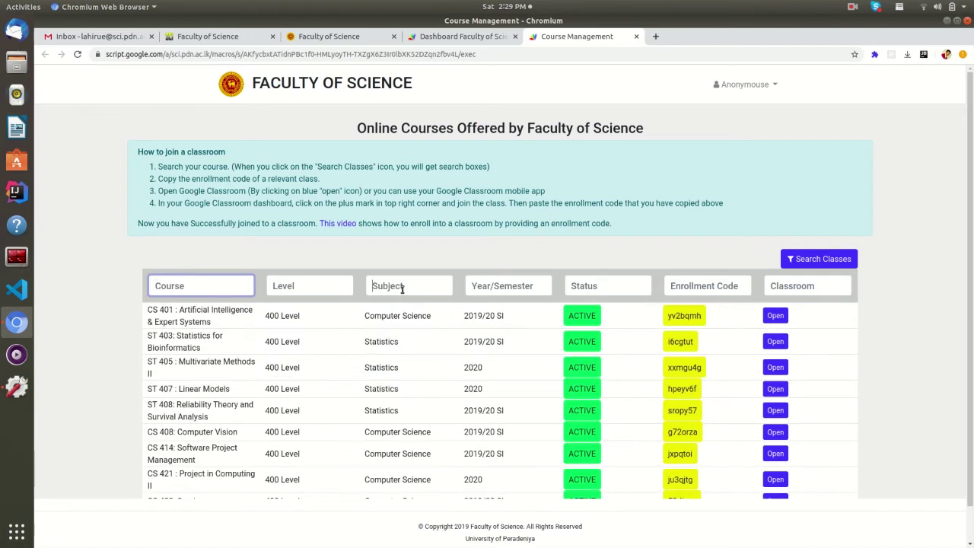
Filter the subject by 'Stati', then clear the subject filter.
{"action": "left_click", "coordinate": [402, 287]}
{"action": "type", "text": "Stati"}
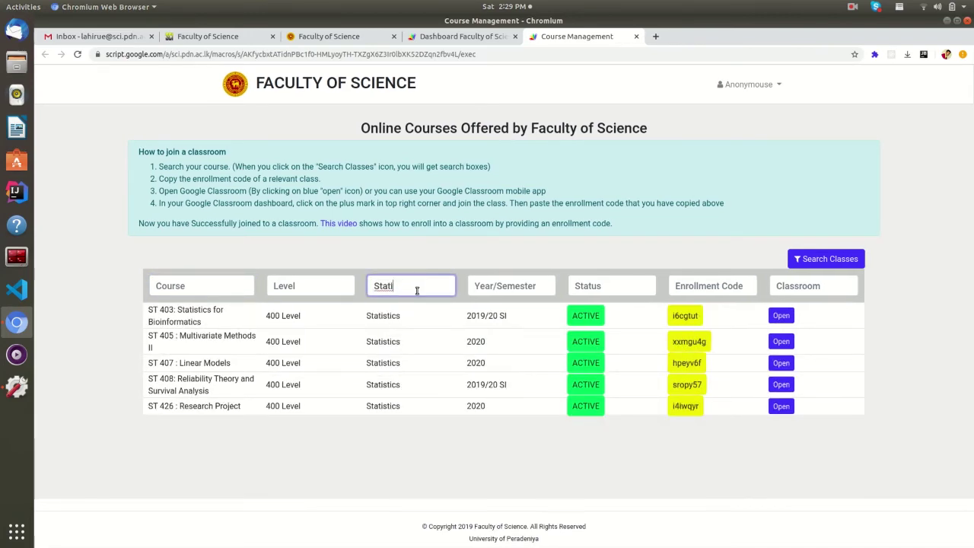
{"action": "double_click", "coordinate": [417, 290]}
{"action": "key", "text": "BackSpace"}
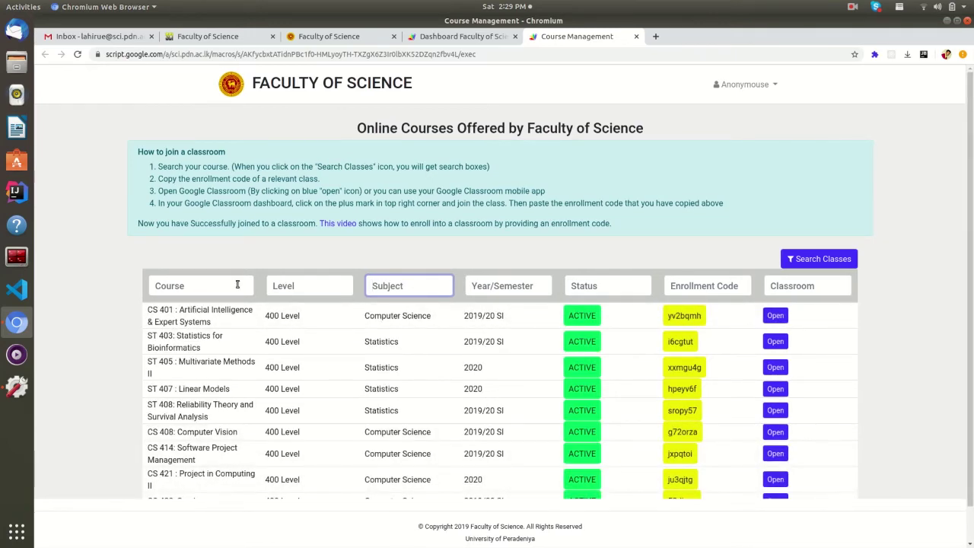
Filter courses to CS 401, select its enrollment code, and open the class.
{"action": "left_click", "coordinate": [237, 284]}
{"action": "type", "text": "CS 401"}
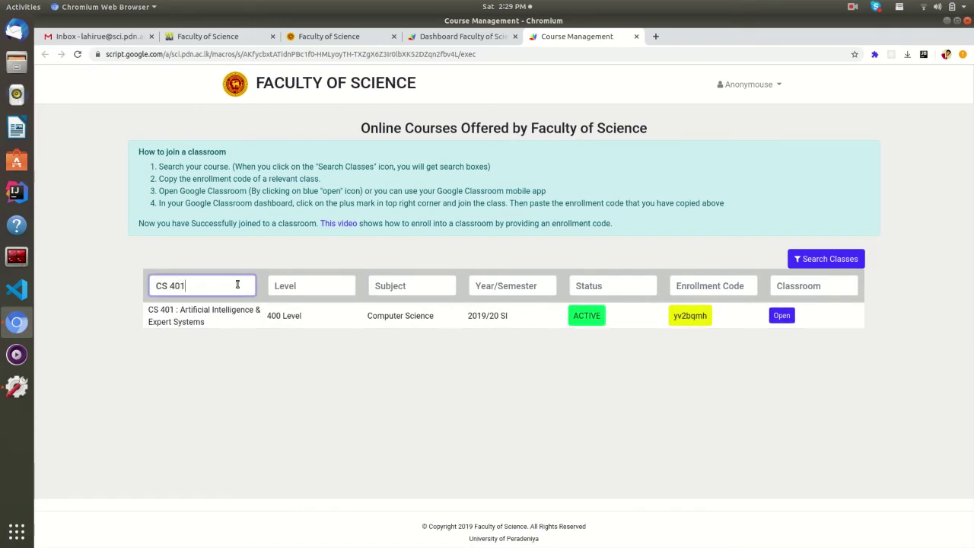
{"action": "double_click", "coordinate": [689, 315]}
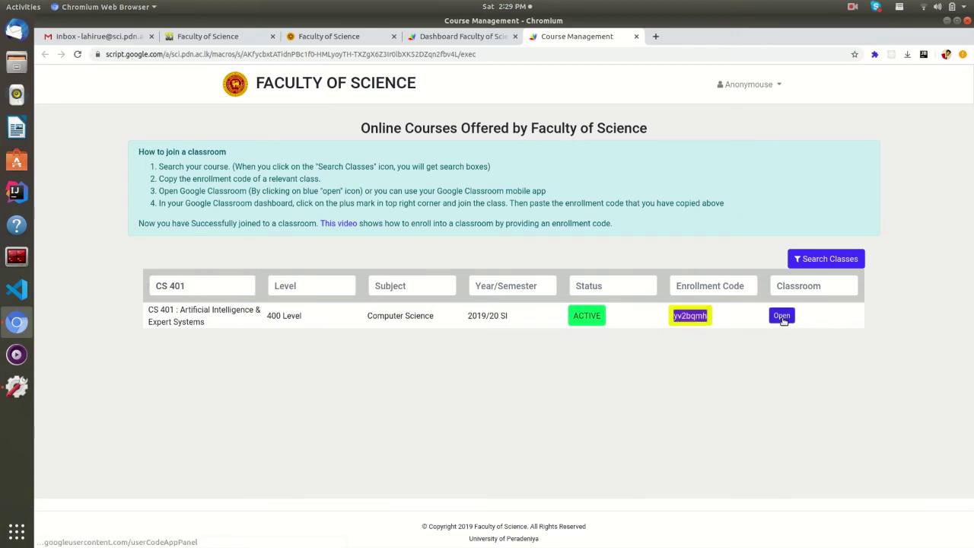
{"action": "left_click", "coordinate": [781, 316]}
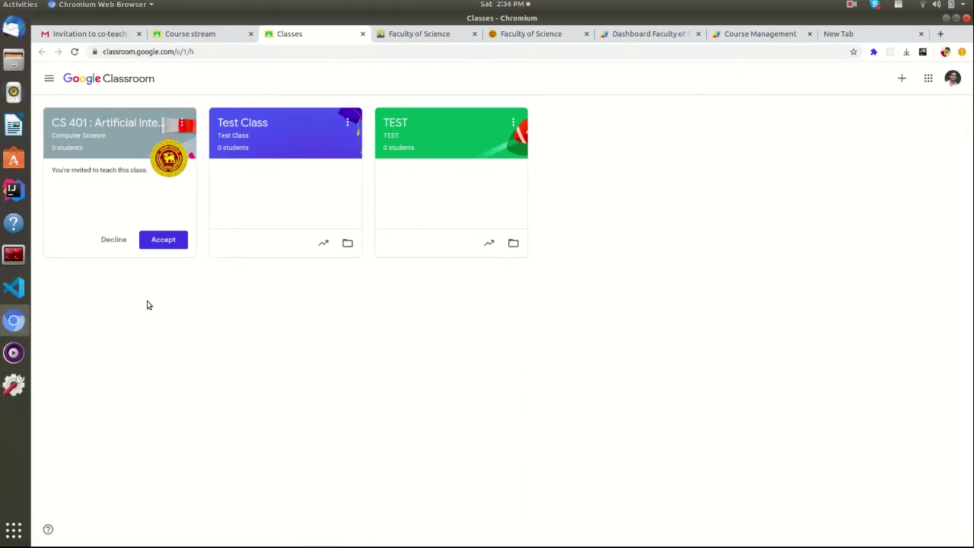
{"action": "left_click", "coordinate": [175, 235]}
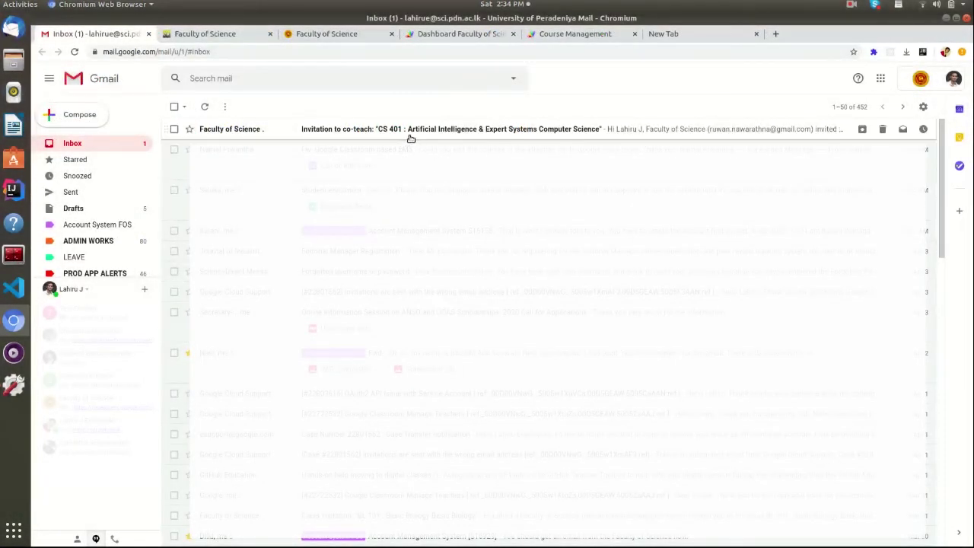
Open the CS 401 'Invitation to co-teach' email and scroll through the message.
{"action": "left_click", "coordinate": [410, 135]}
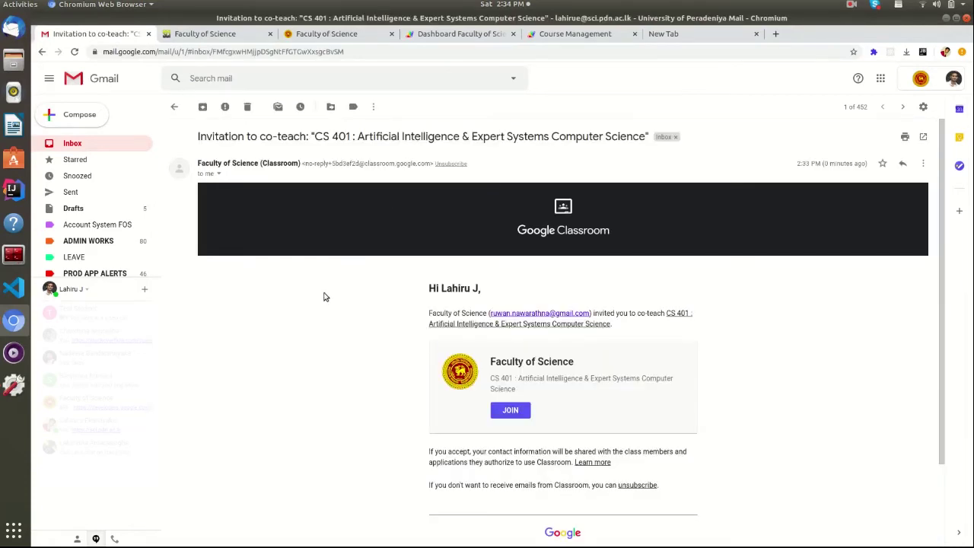
{"action": "scroll", "coordinate": [324, 297], "scroll_direction": "down", "scroll_amount": 2}
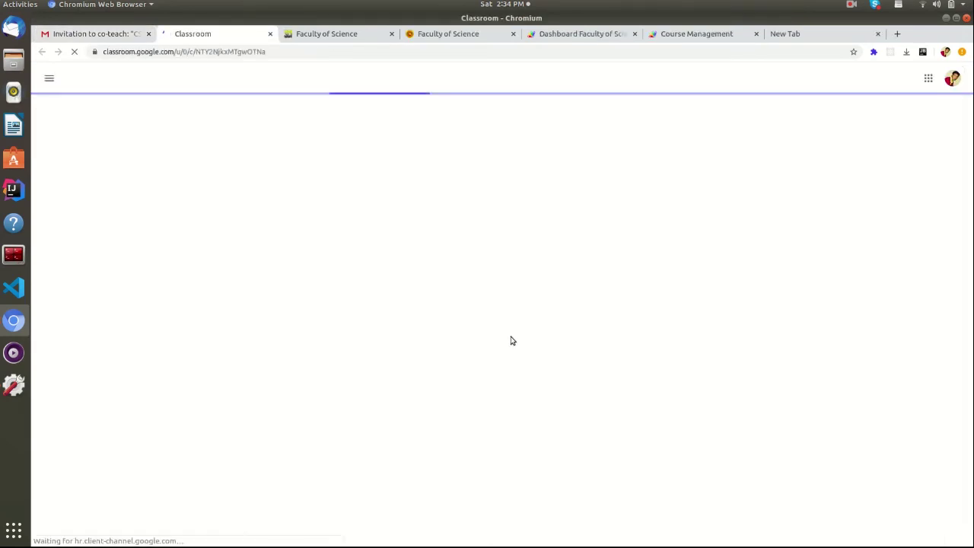
Switch Google Classroom to the sci.pdn.ac.lk university account.
{"action": "left_click", "coordinate": [952, 80]}
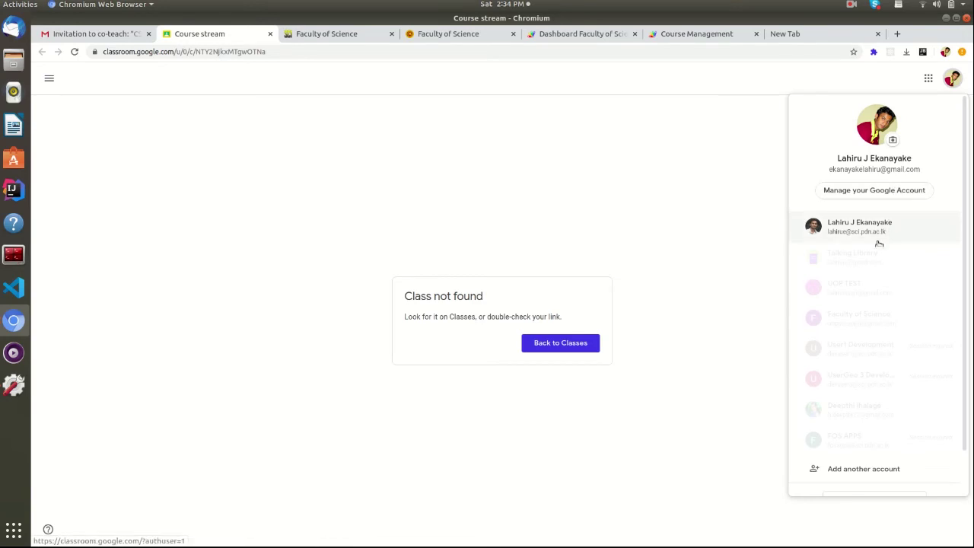
{"action": "left_click", "coordinate": [886, 233]}
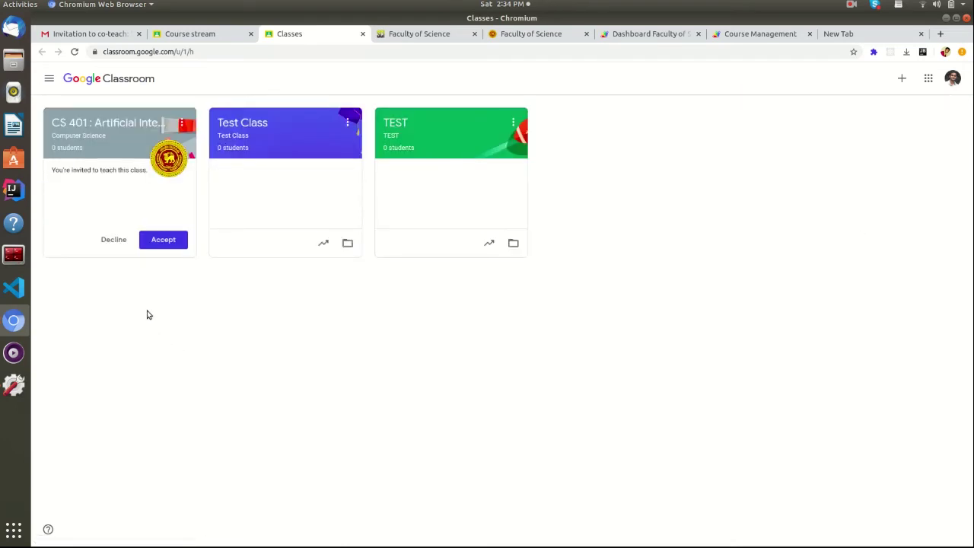
Accept the CS 401 co-teach invitation, view its stream, and check the Class settings.
{"action": "left_click", "coordinate": [167, 240]}
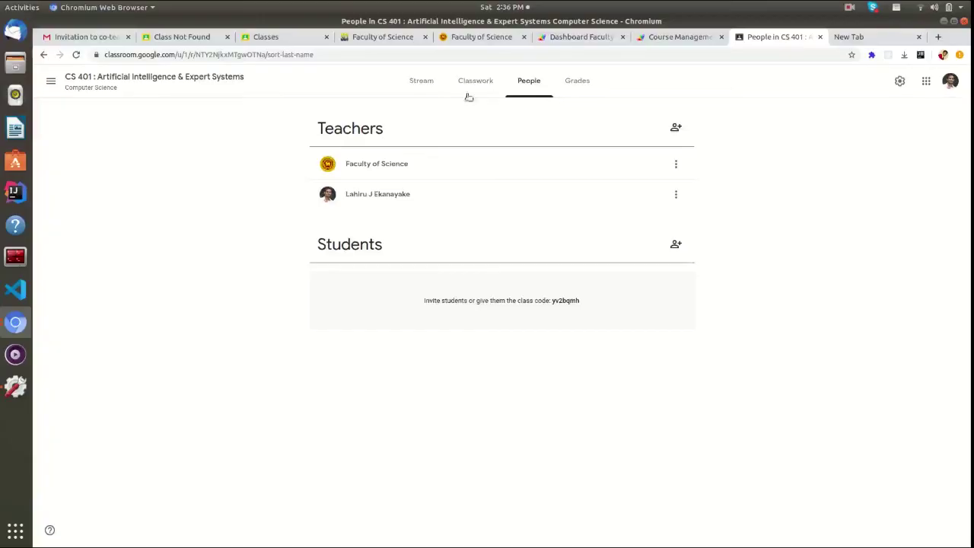
{"action": "left_click", "coordinate": [426, 80]}
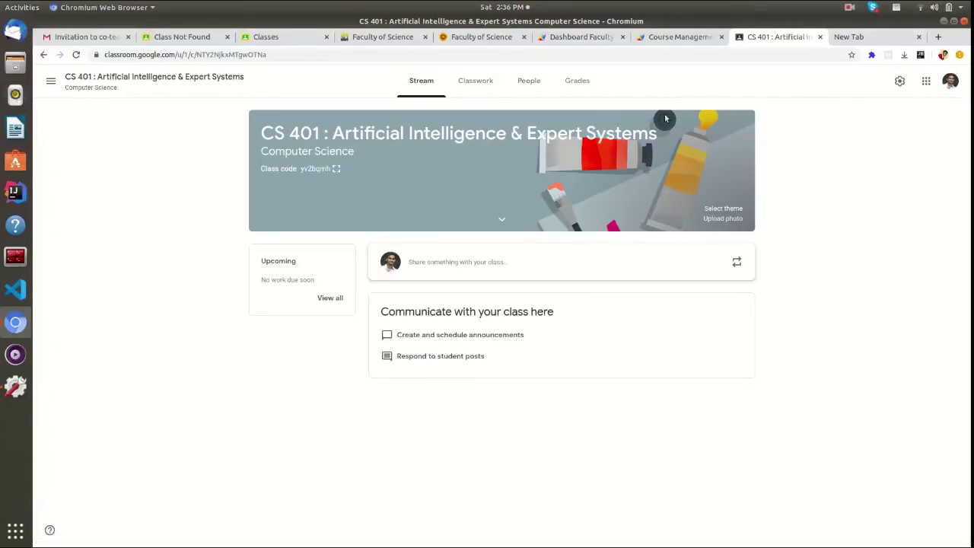
{"action": "left_click", "coordinate": [900, 82]}
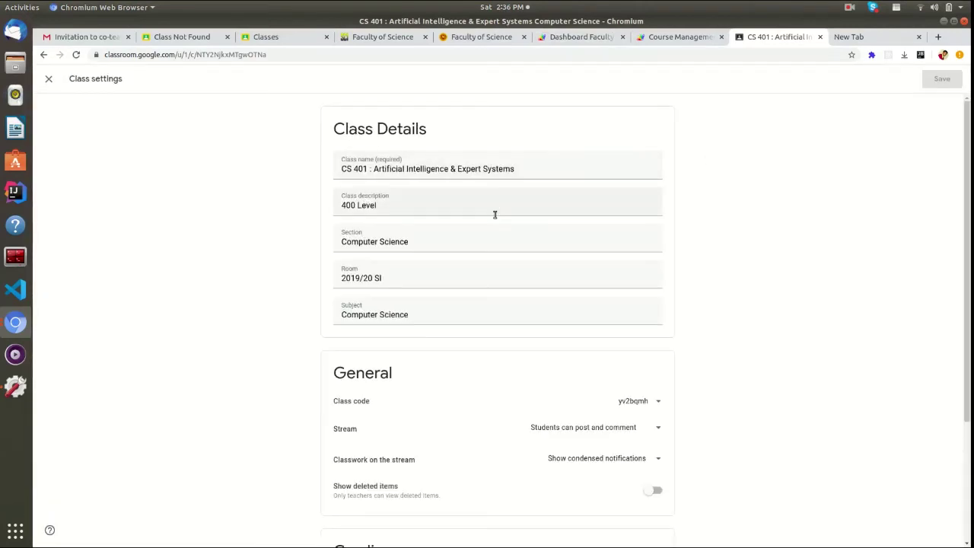
{"action": "left_click", "coordinate": [426, 320]}
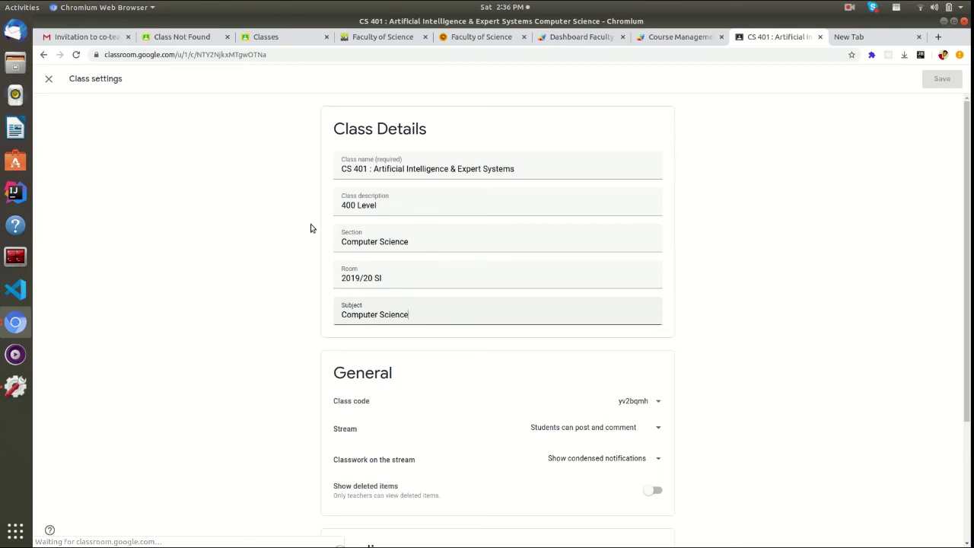
{"action": "left_click", "coordinate": [49, 80]}
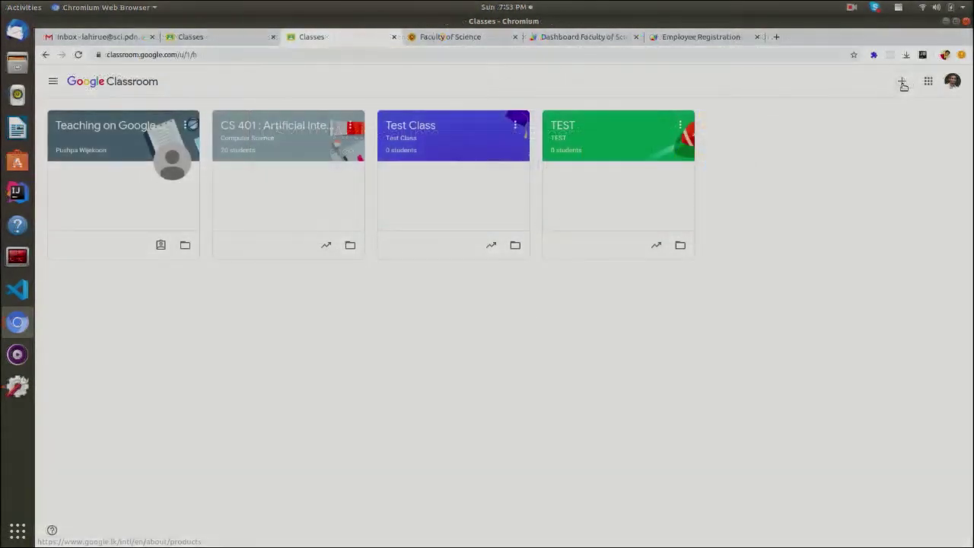
{"action": "left_click", "coordinate": [900, 82]}
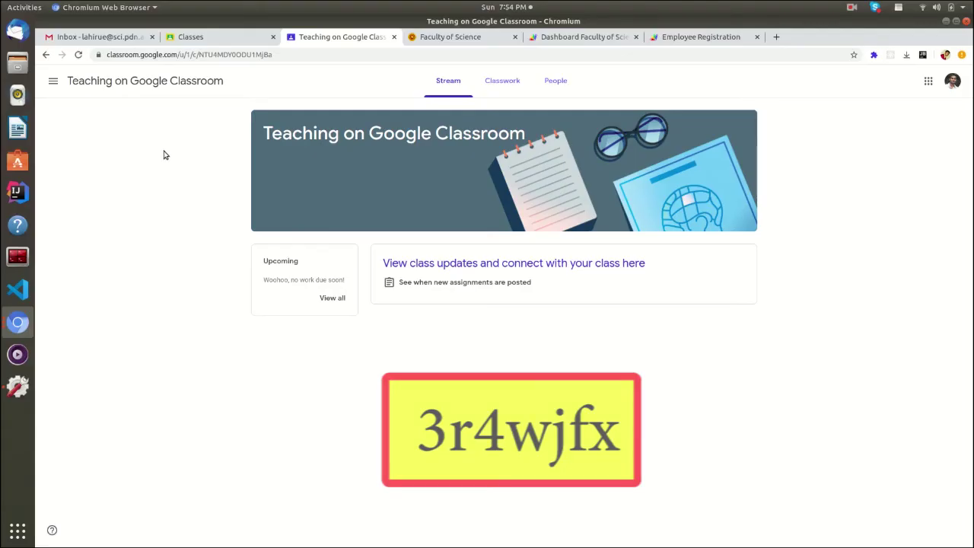
Expand Preparing a Quiz in Classwork and preview its 'Google Classroom Quiz Assignments and Locked Mode' video.
{"action": "left_click", "coordinate": [518, 89]}
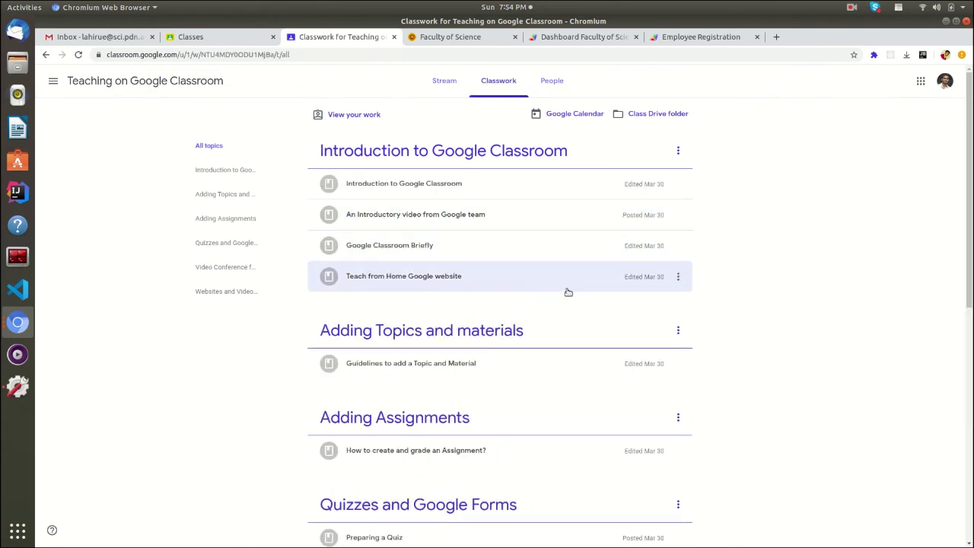
{"action": "scroll", "coordinate": [569, 291], "scroll_direction": "down", "scroll_amount": 4}
{"action": "scroll", "coordinate": [566, 293], "scroll_direction": "down", "scroll_amount": 3}
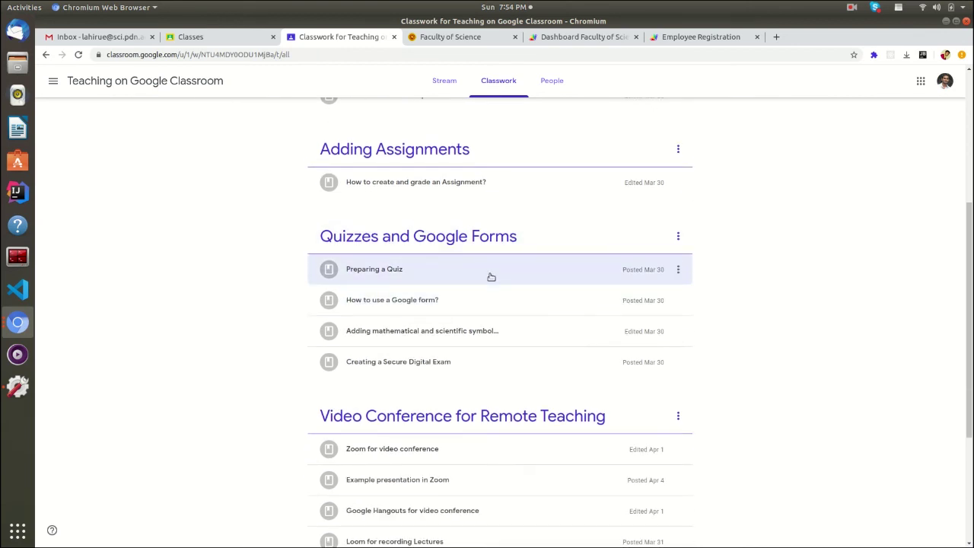
{"action": "left_click", "coordinate": [491, 277]}
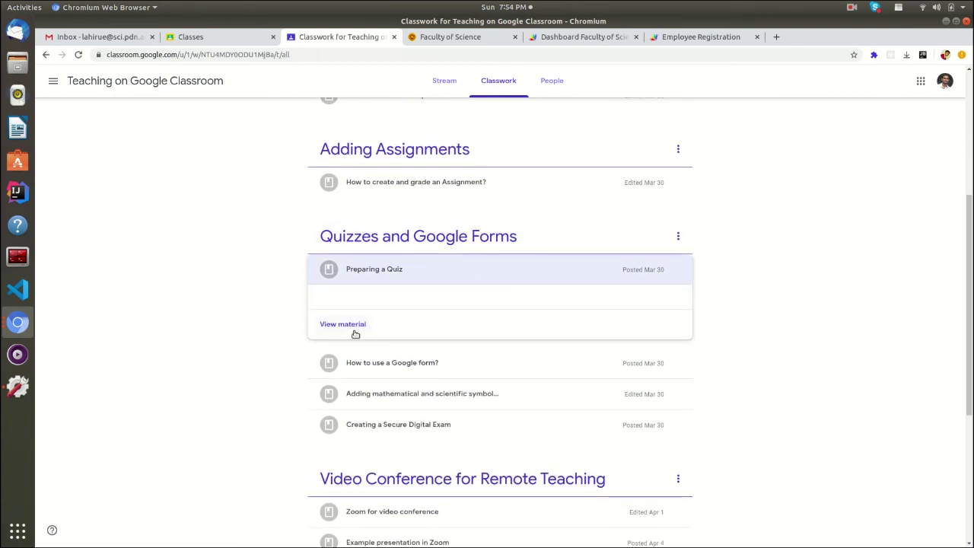
{"action": "left_click", "coordinate": [397, 338]}
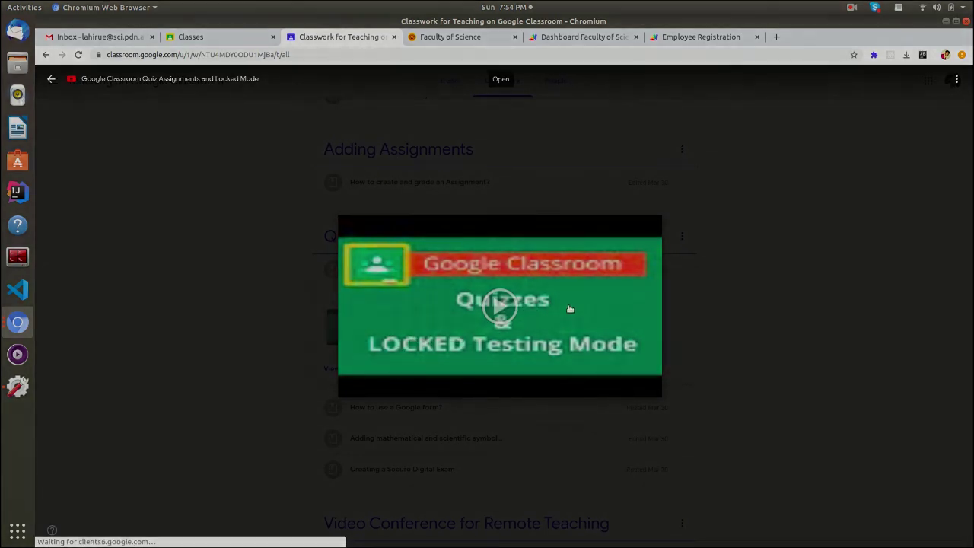